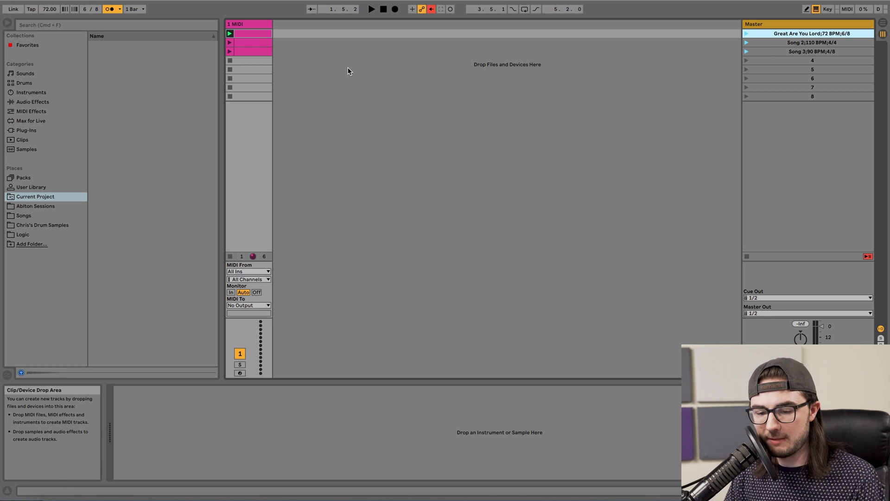
Step: Audition the Great Are You Lord scene and pick a different built-in metronome sound
click(745, 34)
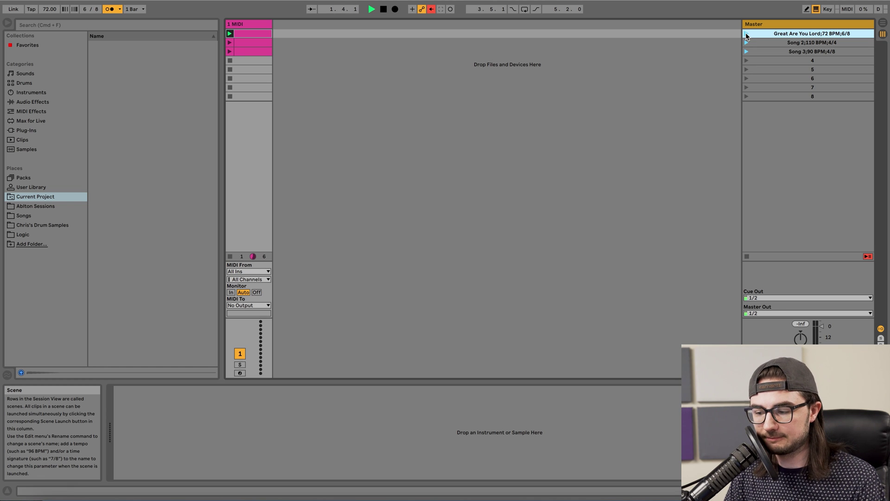
key(space)
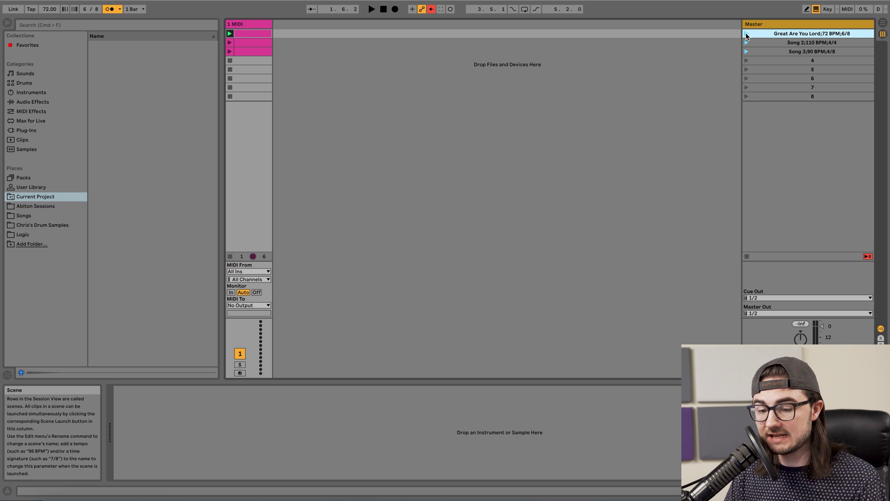
click(120, 9)
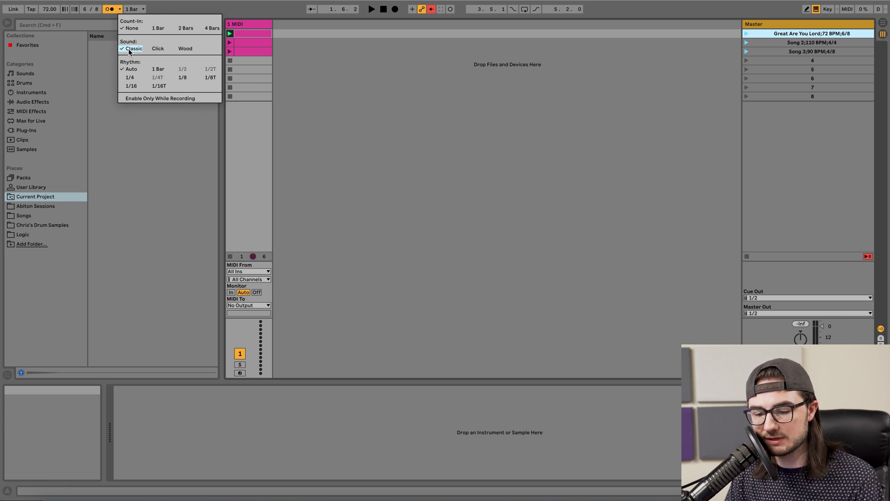
click(157, 49)
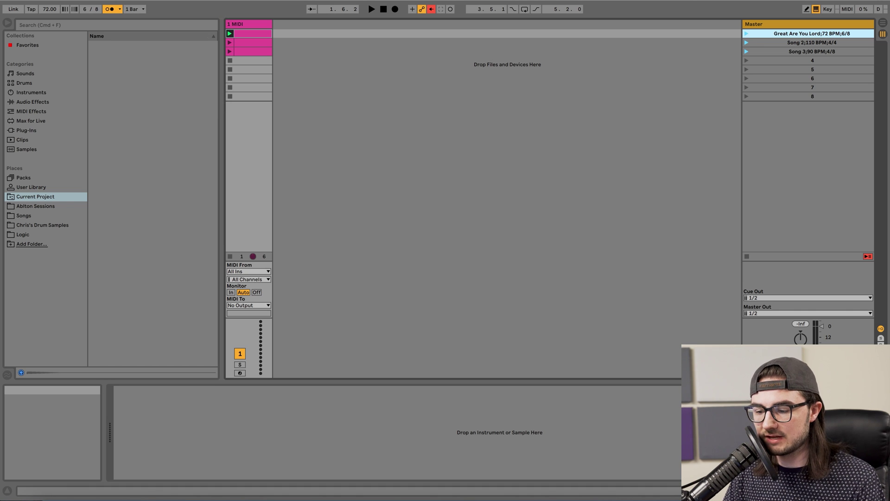
click(746, 33)
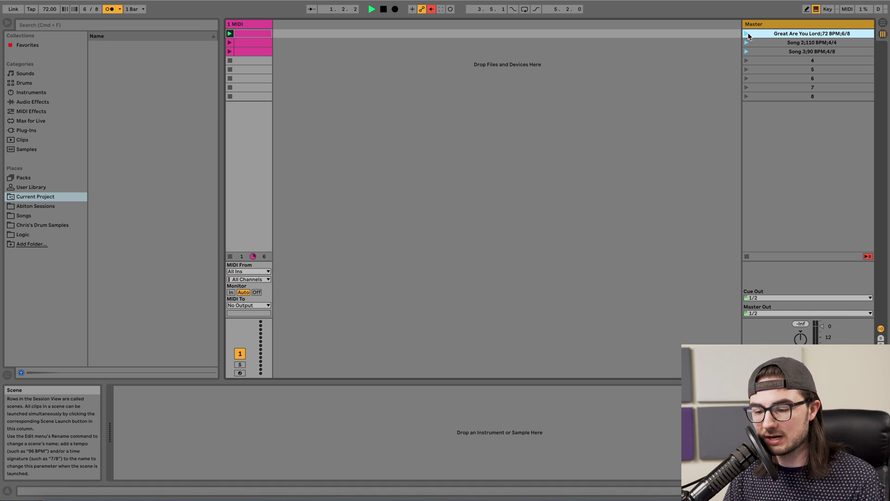
key(space)
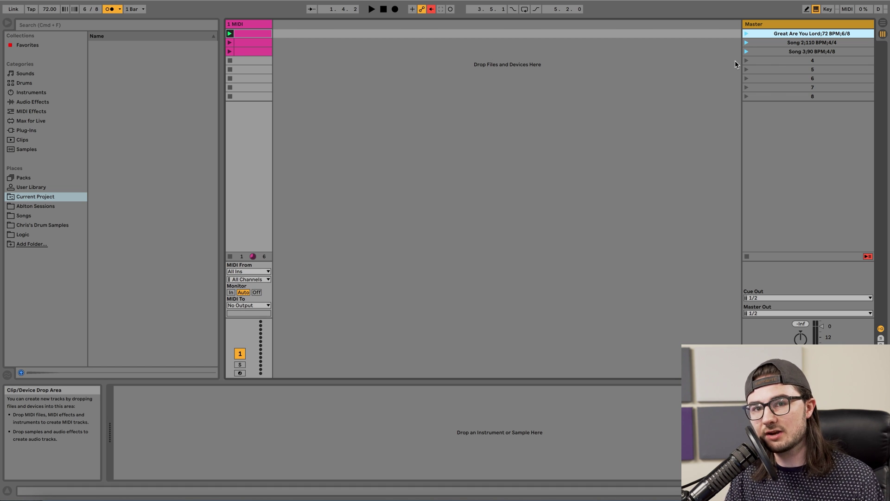
Step: Drag an empty Drum Rack from the Drums browser onto the MIDI track
click(733, 64)
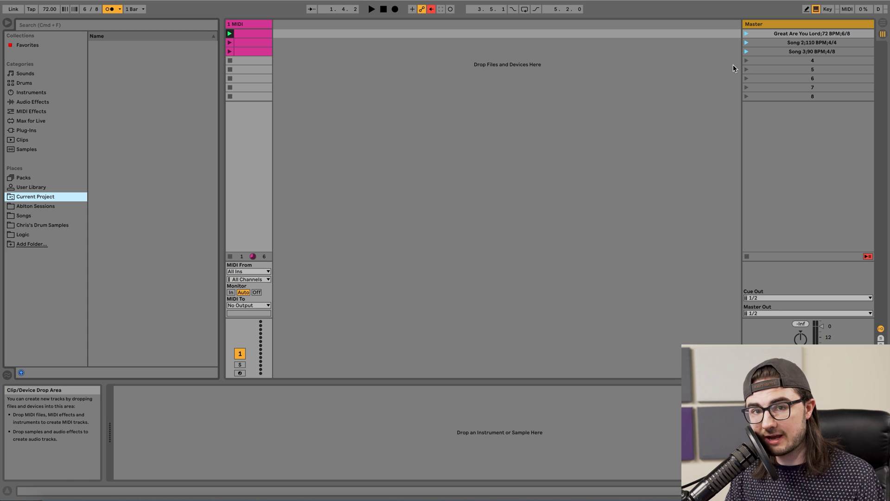
click(29, 84)
click(118, 55)
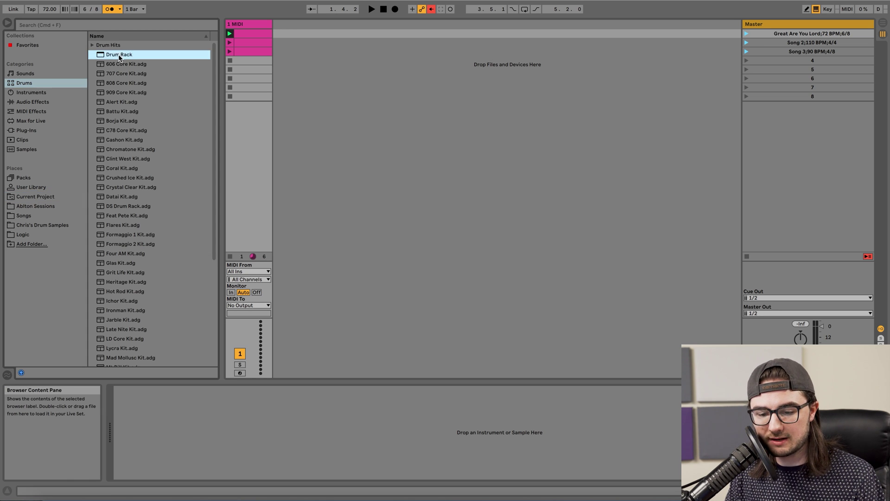
drag(100, 56, 255, 25)
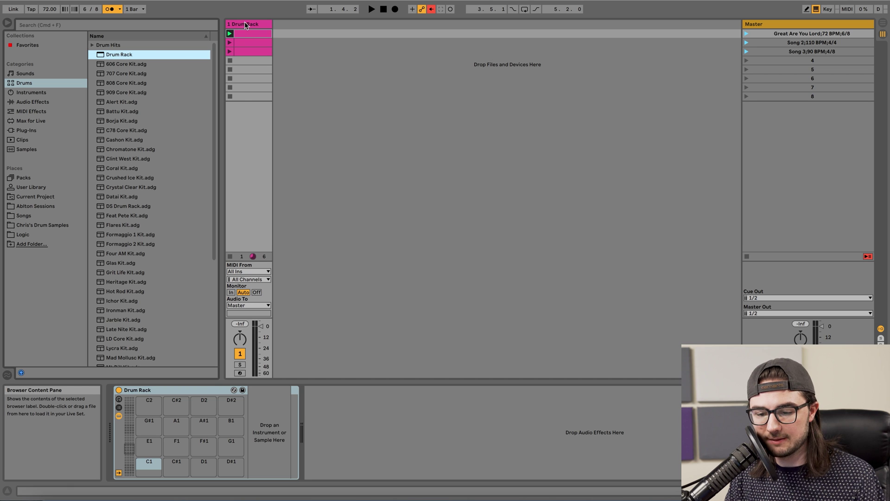
click(255, 26)
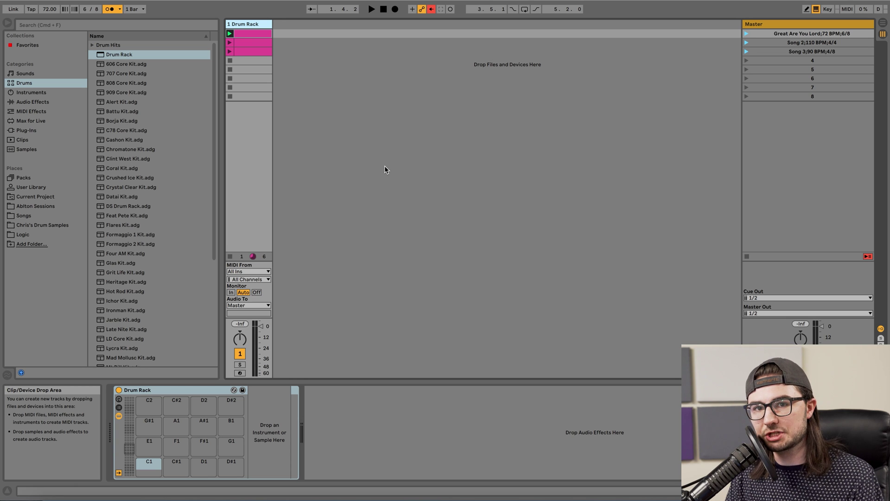
click(722, 105)
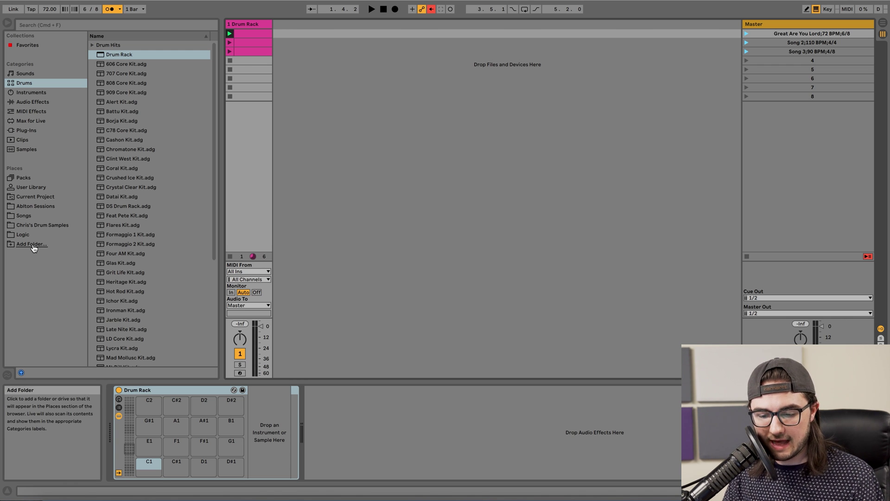
Step: Add the Click Samples folder to the browser's places
click(32, 245)
click(378, 116)
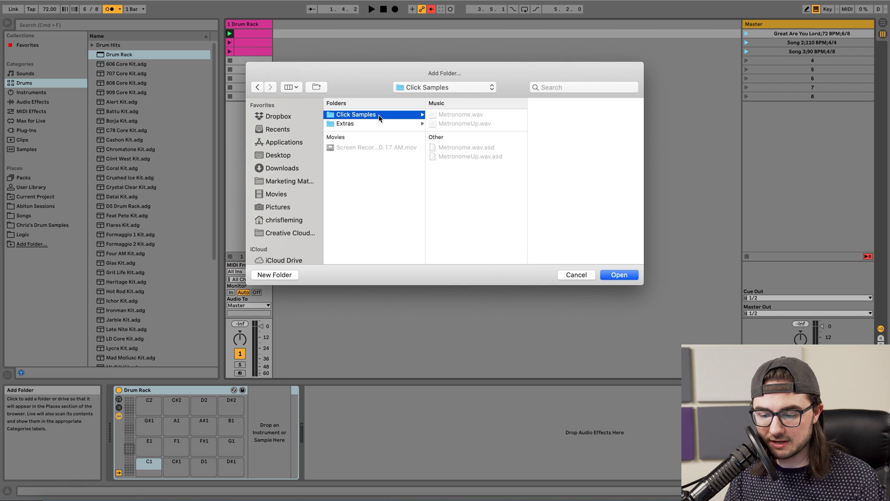
click(618, 274)
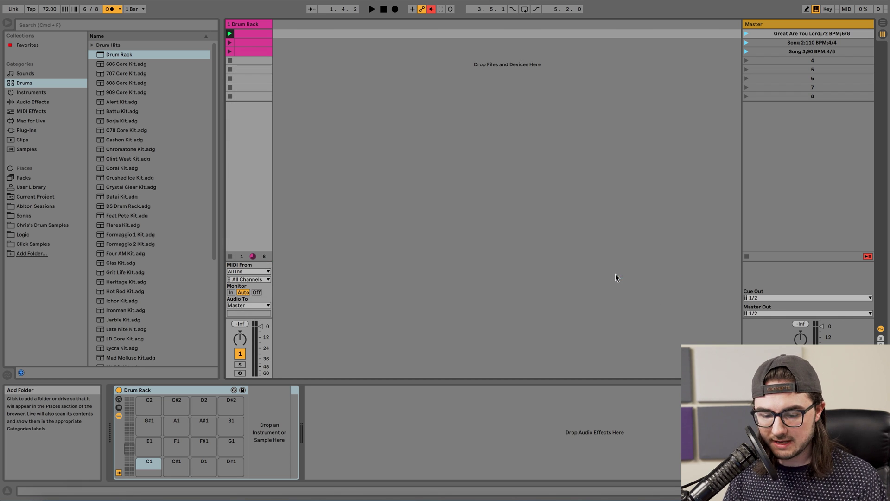
click(26, 245)
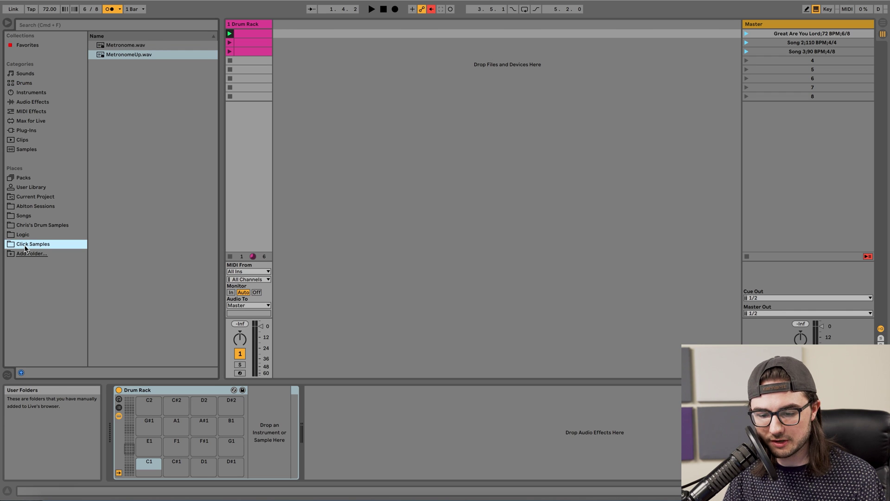
Step: Load Metronome.wav and MetronomeUp.wav onto two Drum Rack pads
click(136, 55)
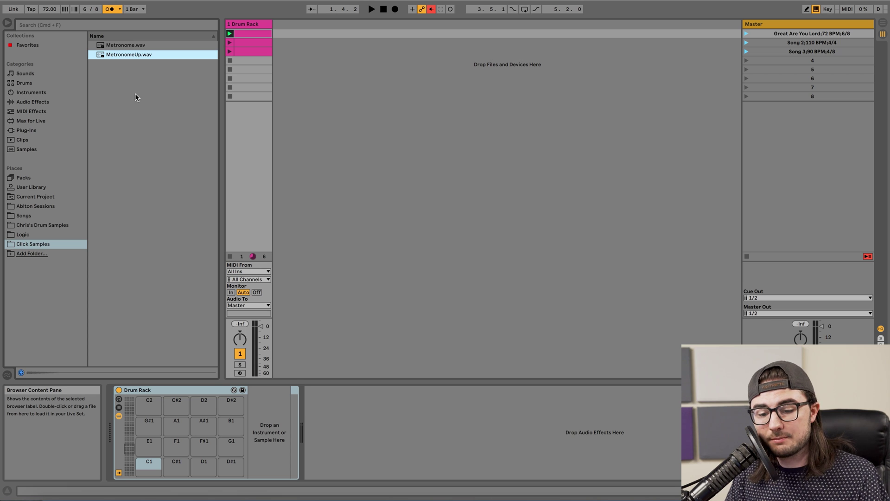
shift+click(137, 45)
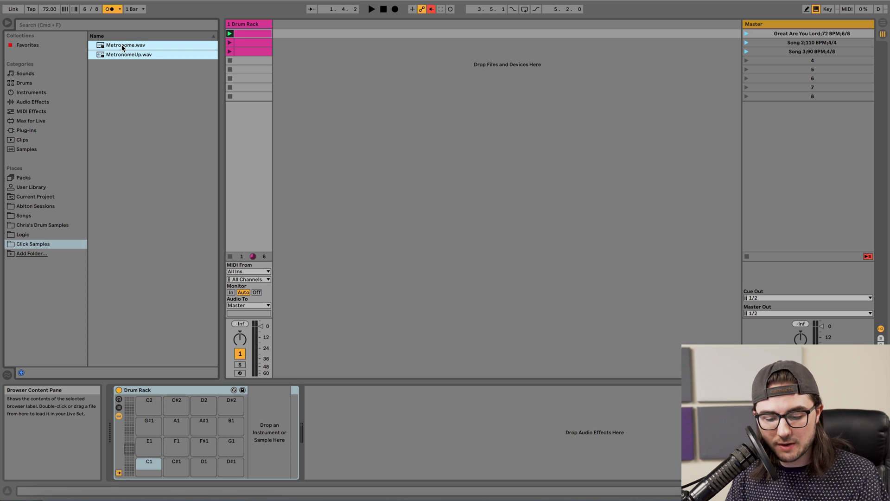
drag(123, 48, 151, 426)
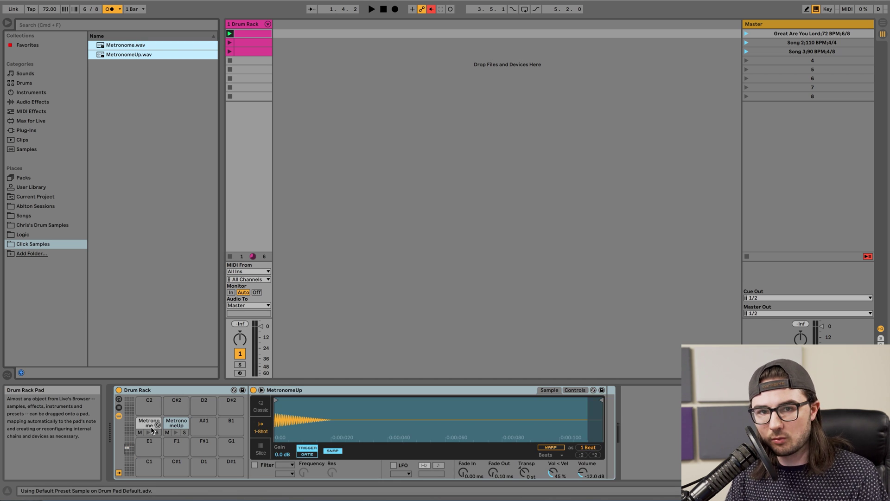
click(258, 34)
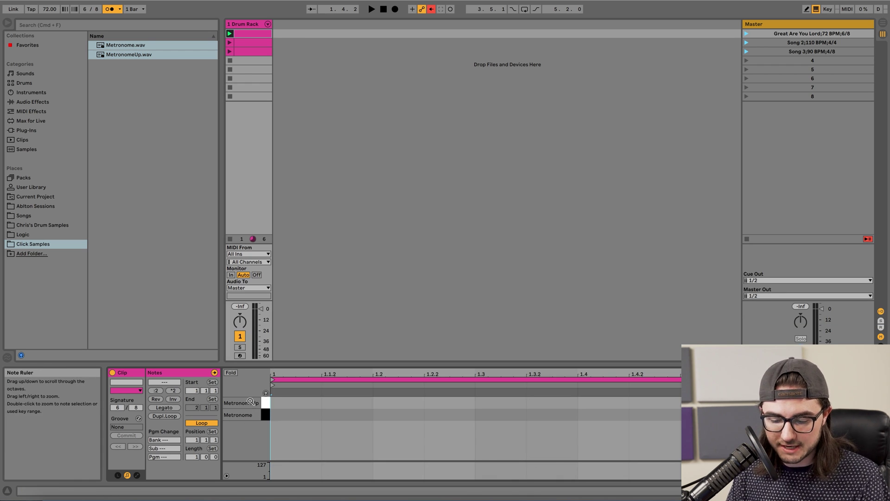
Step: Draw a MetronomeUp accent at 1.1 and Metronome notes across the bar, with 1.4 raised to MetronomeUp
click(295, 401)
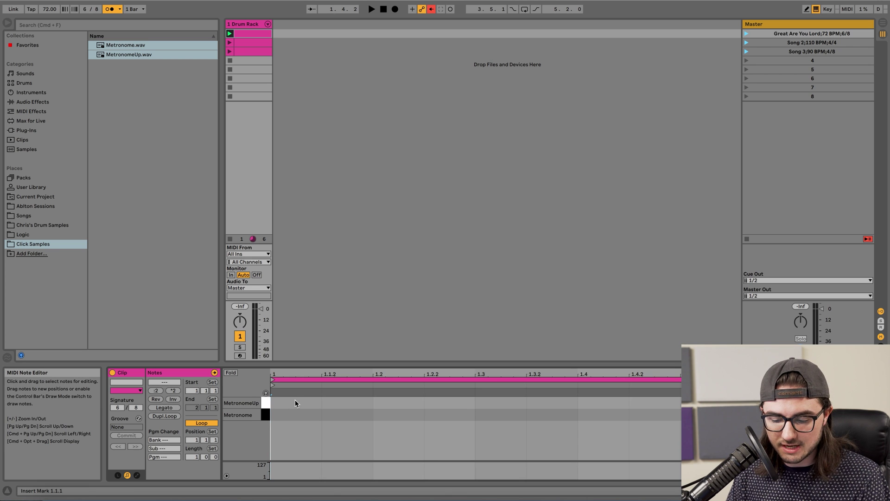
double_click(289, 402)
double_click(375, 415)
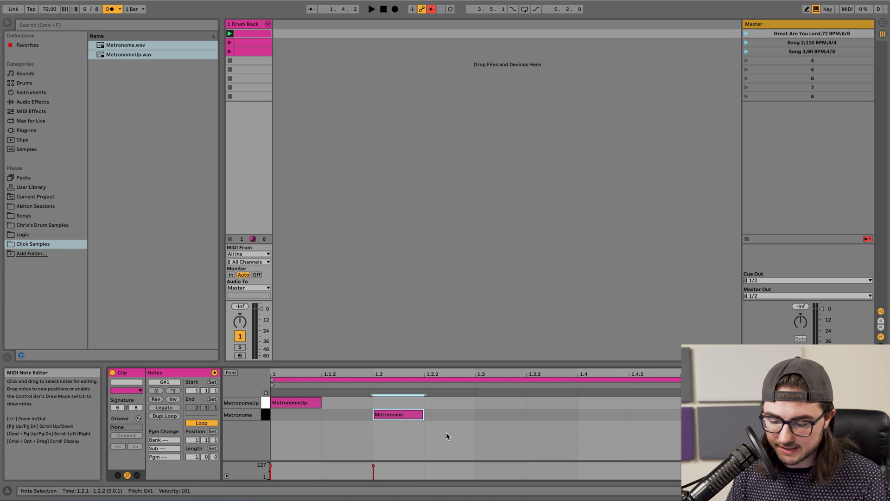
key(super+d)
key(super+d)
key(super+d)
key(super+d)
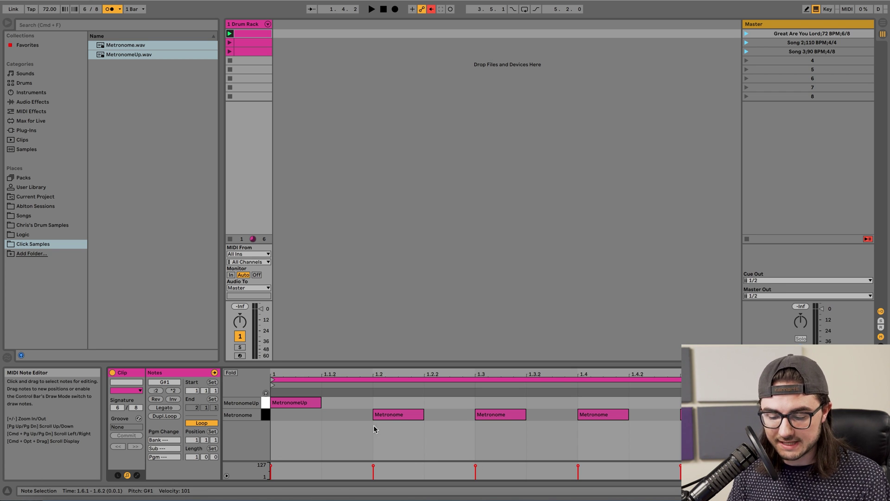
double_click(355, 415)
double_click(455, 413)
double_click(550, 419)
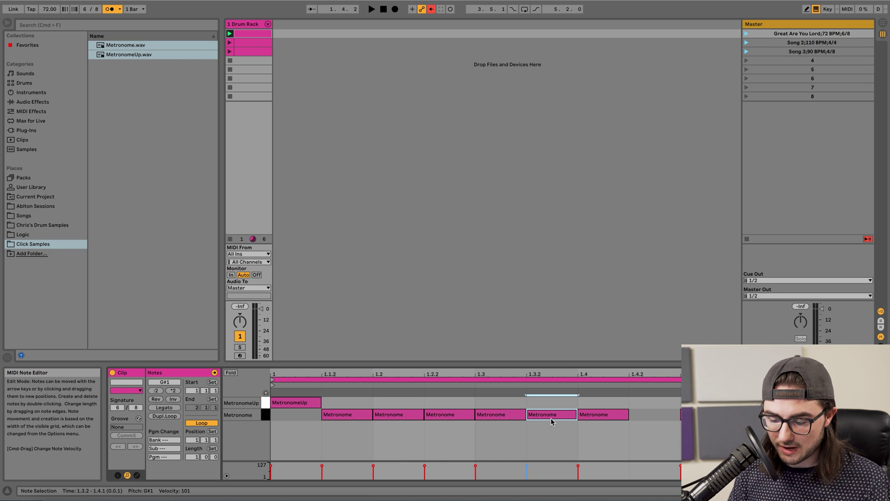
click(599, 416)
key(Up)
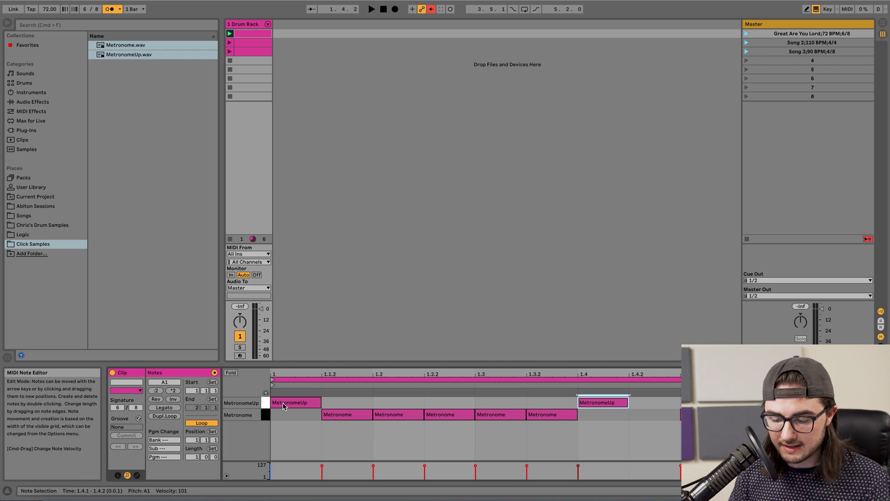
Step: Move the opening accent to the Metronome row and lower the velocity of the 1.1.2 note
drag(284, 406, 285, 416)
click(350, 416)
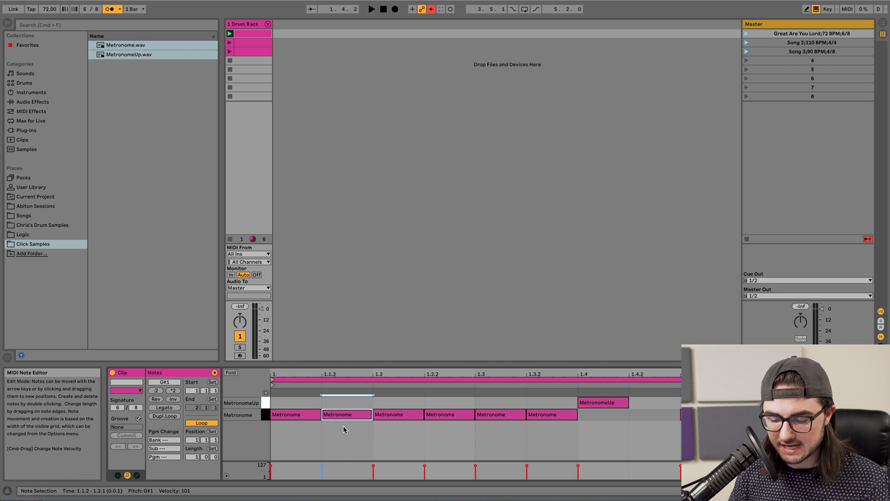
drag(322, 465, 322, 471)
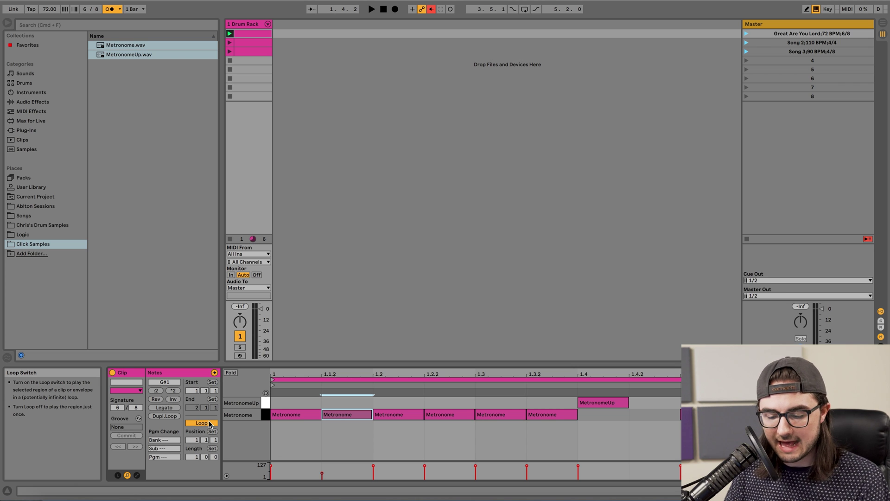
right_click(320, 431)
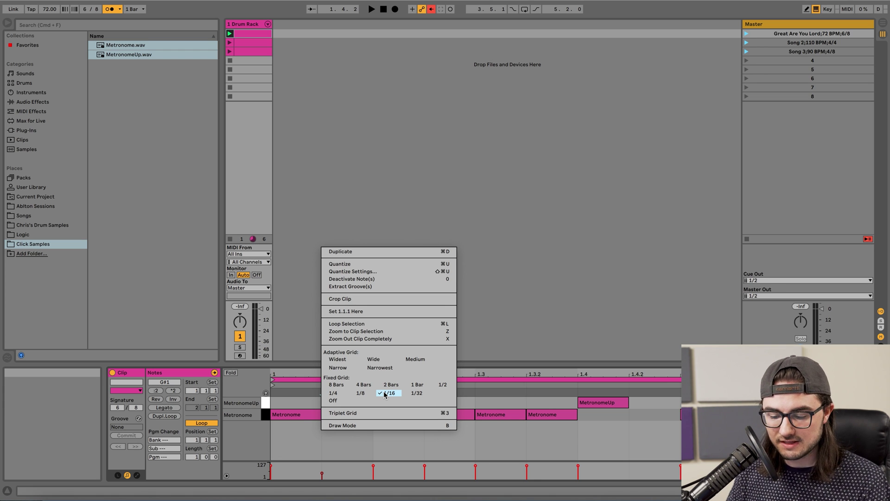
Step: Set a 1/8 grid, delete all notes, draw Metronome notes at 1, 1.2, 1.3, 1.4, then undo
click(358, 394)
key(super+a)
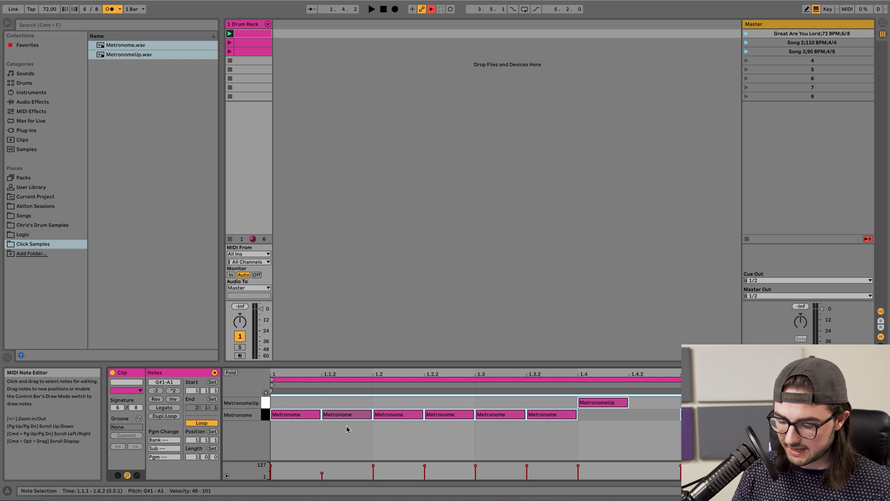
key(Delete)
double_click(315, 413)
double_click(429, 412)
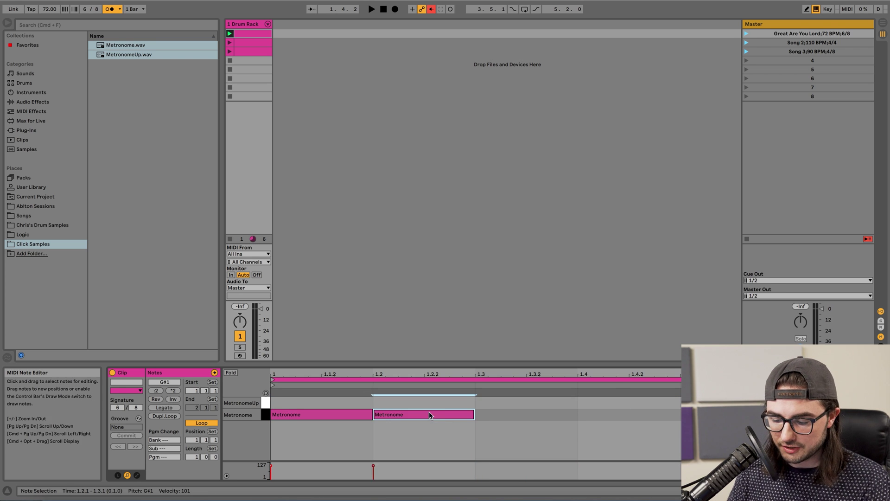
double_click(514, 415)
double_click(620, 417)
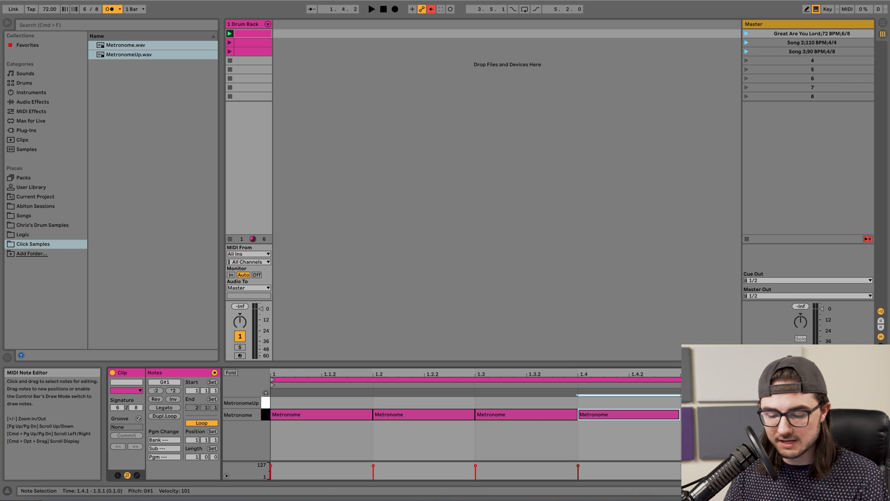
key(super+z)
key(super+z)
key(super+z)
key(super+z)
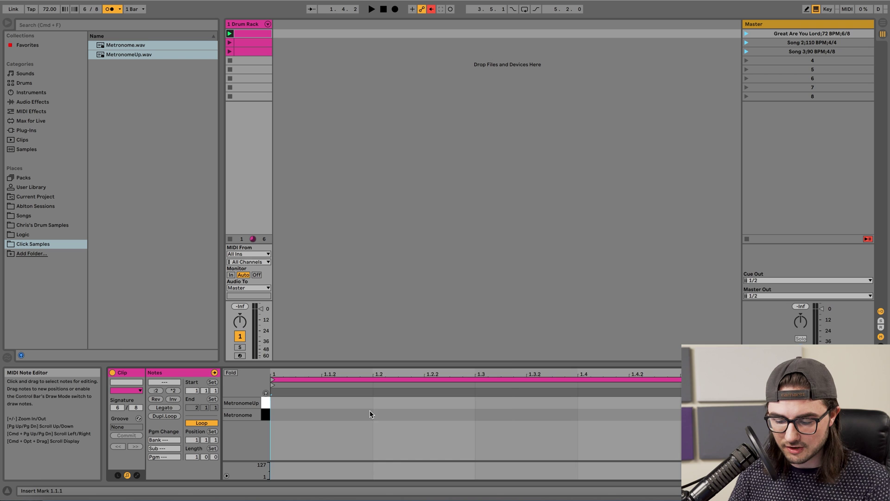
Step: Switch the note editor to a finer grid
right_click(371, 412)
click(423, 382)
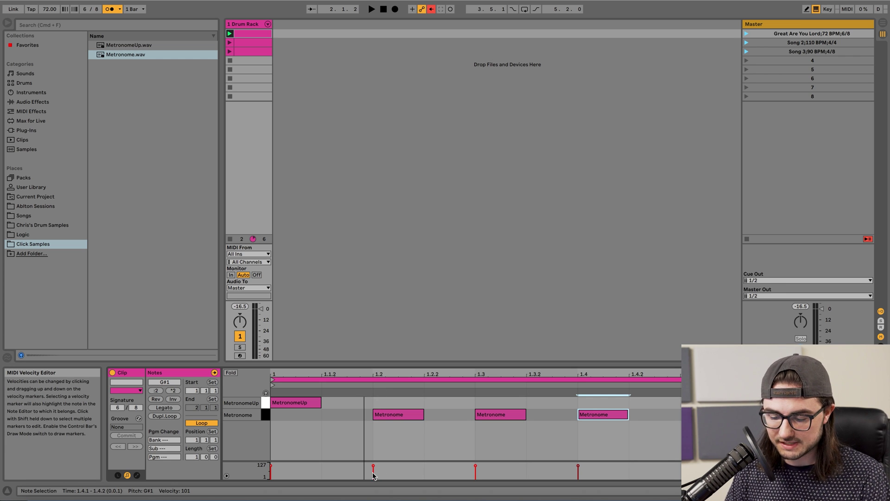
click(243, 26)
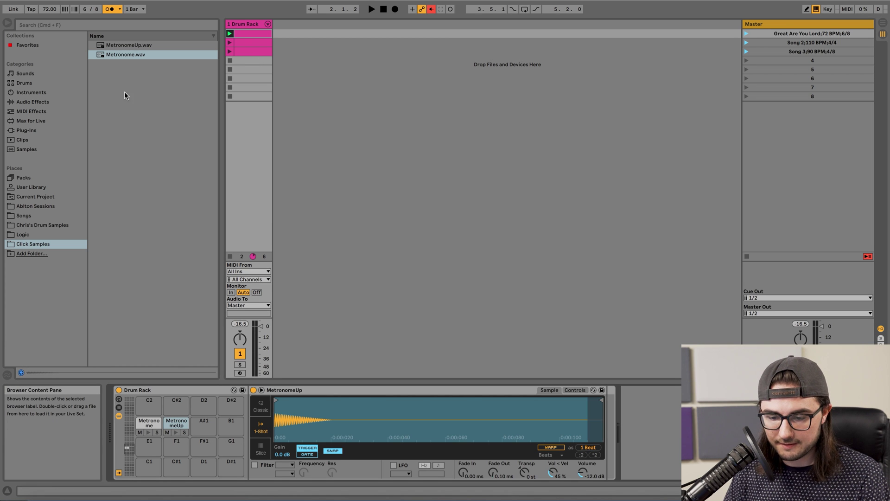
Step: Load Metronome.wav onto pad D2 and name the original Metronome pad 'Regular'
click(116, 54)
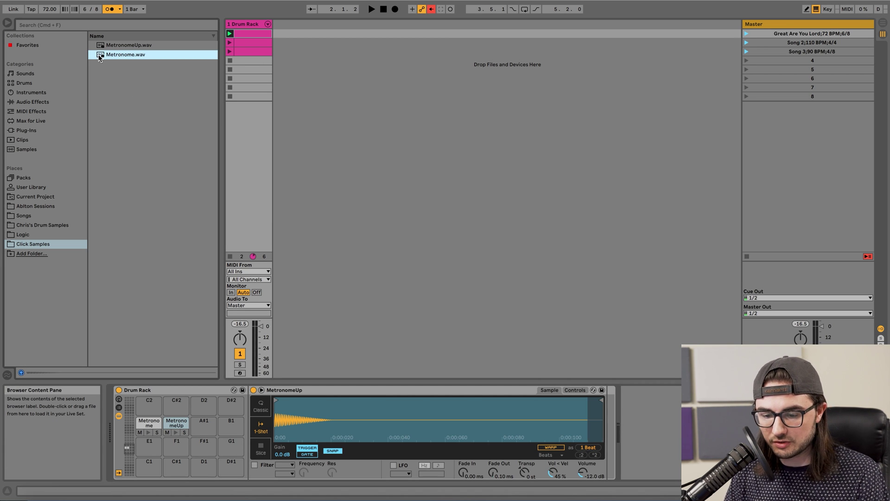
drag(101, 57, 202, 408)
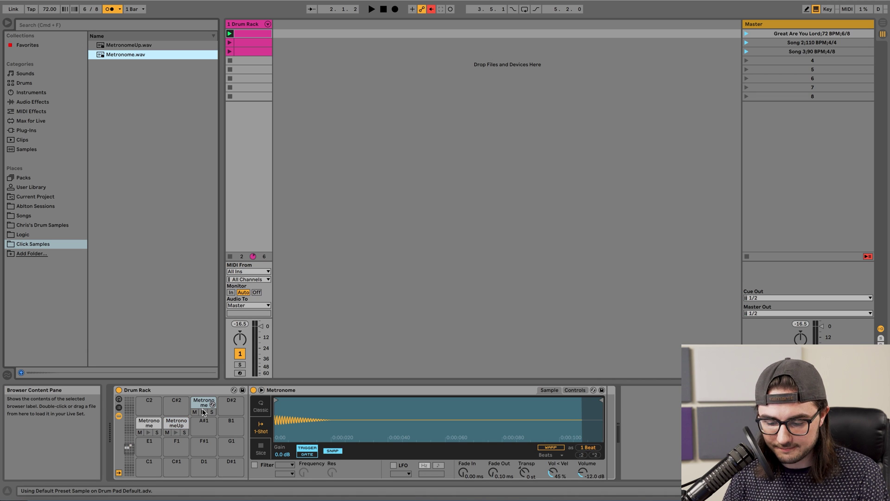
click(147, 424)
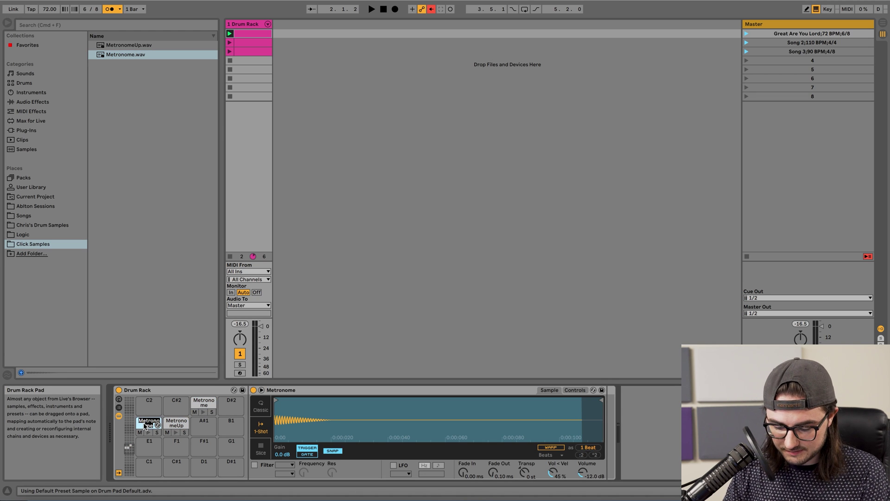
text(Regular)
key(Return)
Step: Name the MetronomeUp pad 'Accent' and the new D2 pad 'Quiet'
click(176, 423)
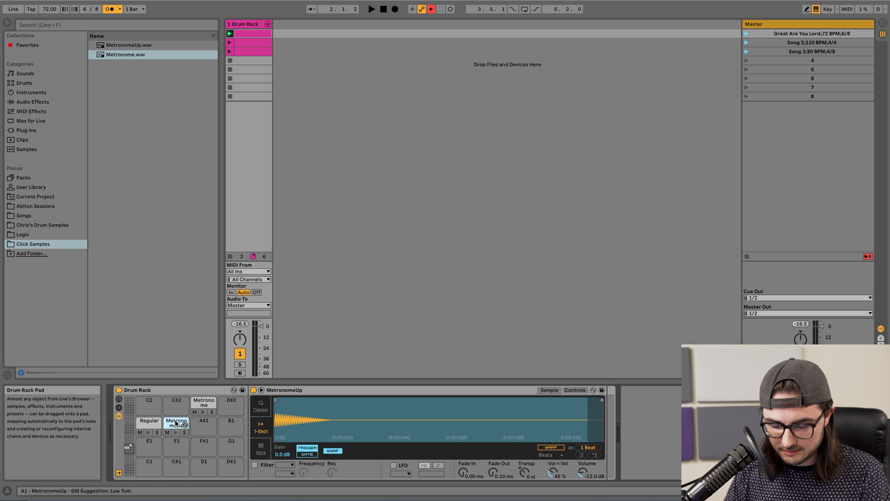
text(Accent)
key(Return)
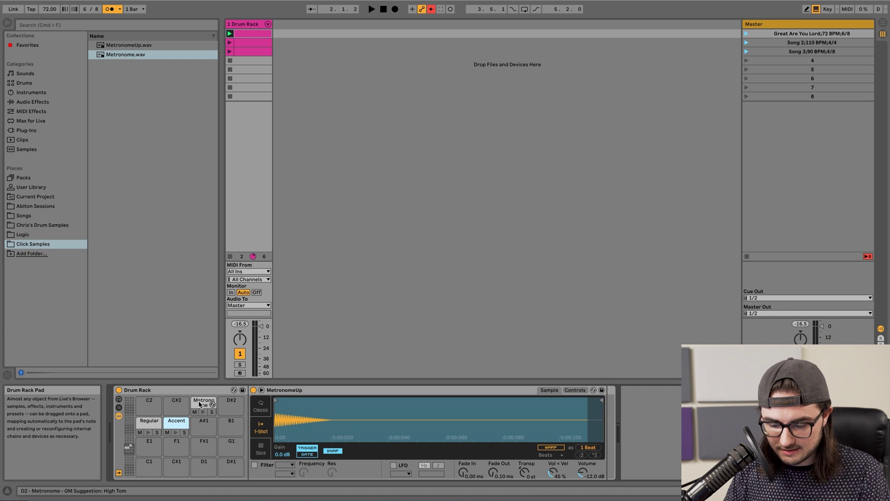
click(200, 403)
text(Qu)
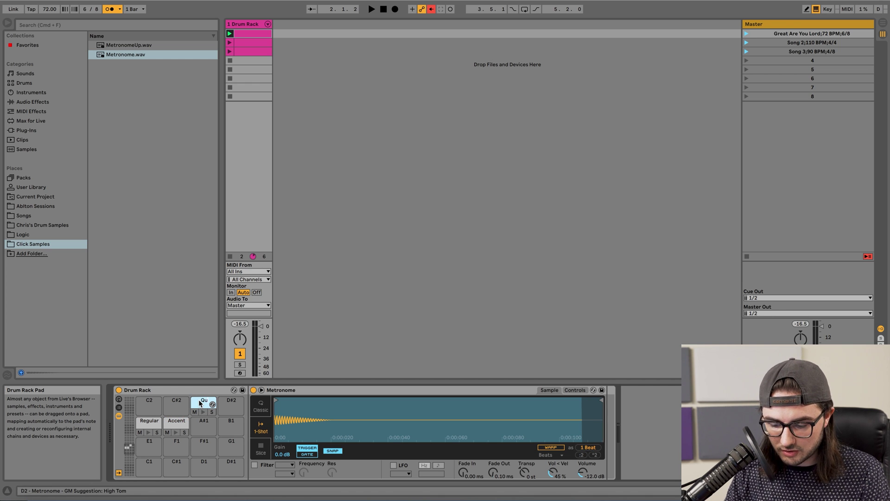
text(iet)
key(Return)
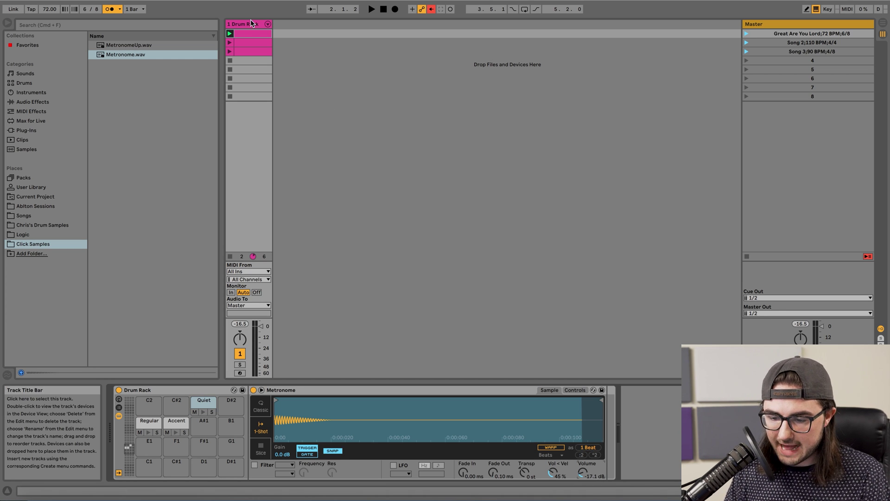
Step: Select the Regular notes at 1.2 and 1.3, and add Quiet notes at 1.5 and 1.6
click(246, 34)
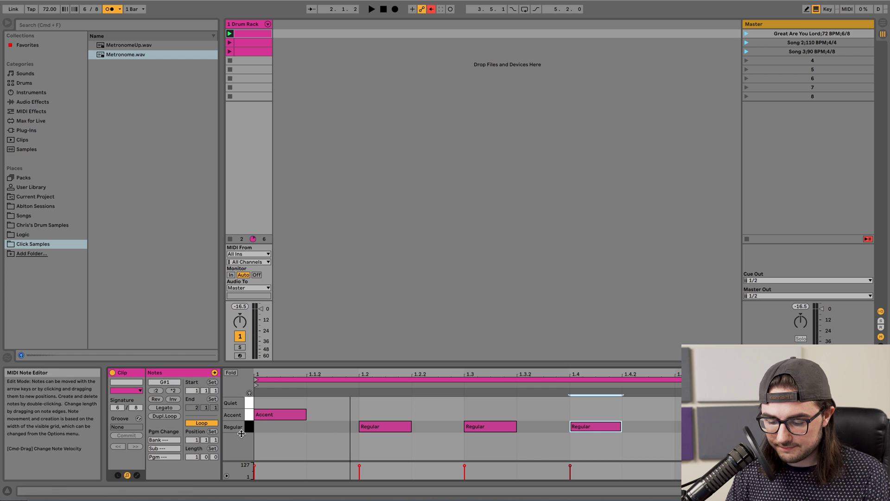
drag(373, 449, 489, 402)
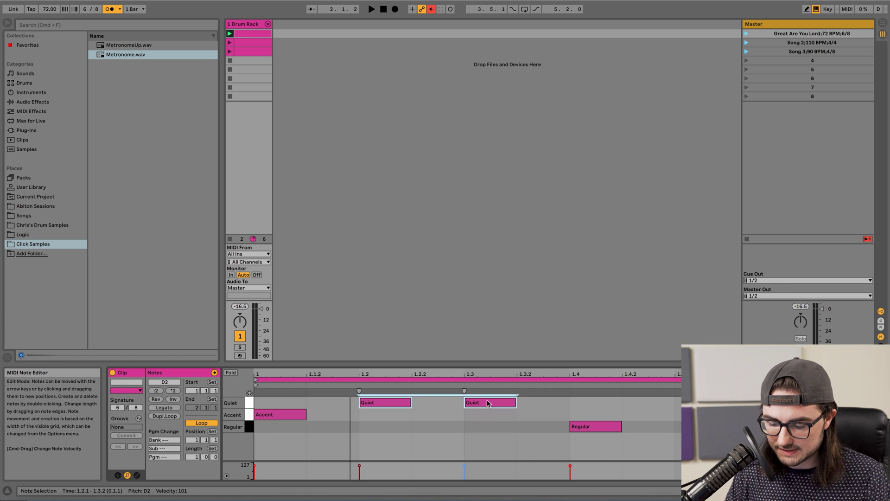
double_click(676, 402)
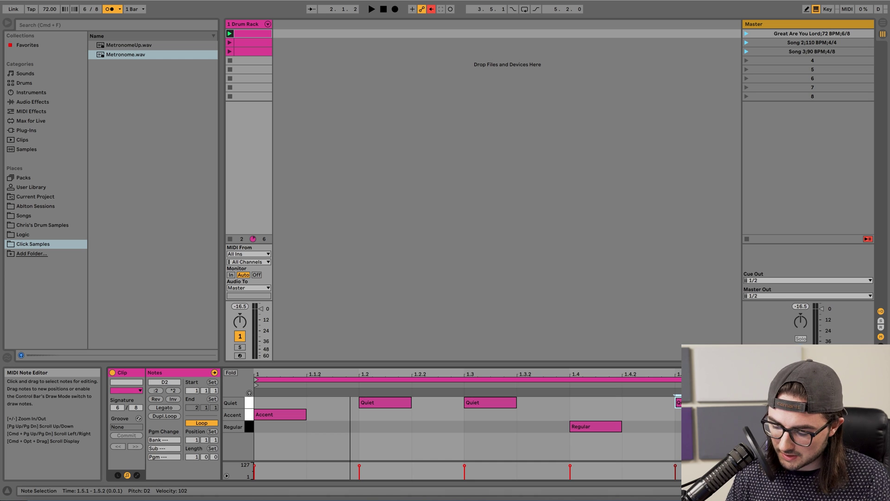
double_click(780, 402)
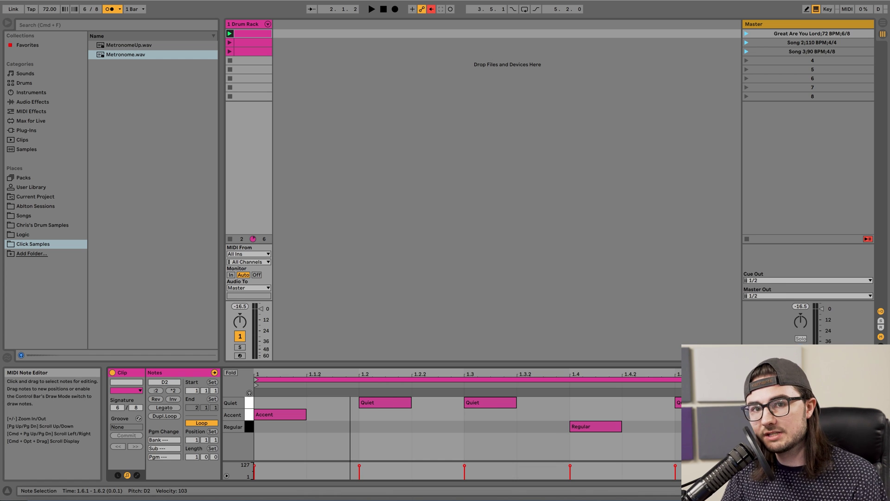
Step: Disable Live's metronome and launch the Great Are You Lord scene with the custom click
click(108, 10)
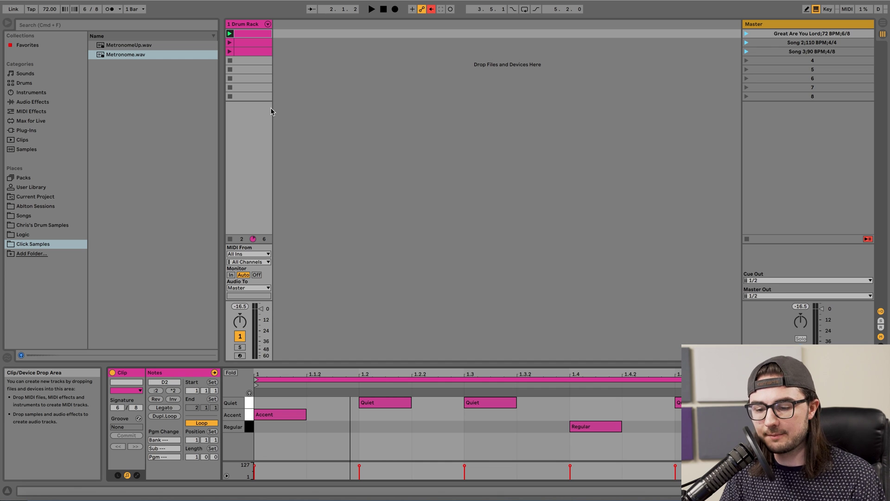
click(746, 34)
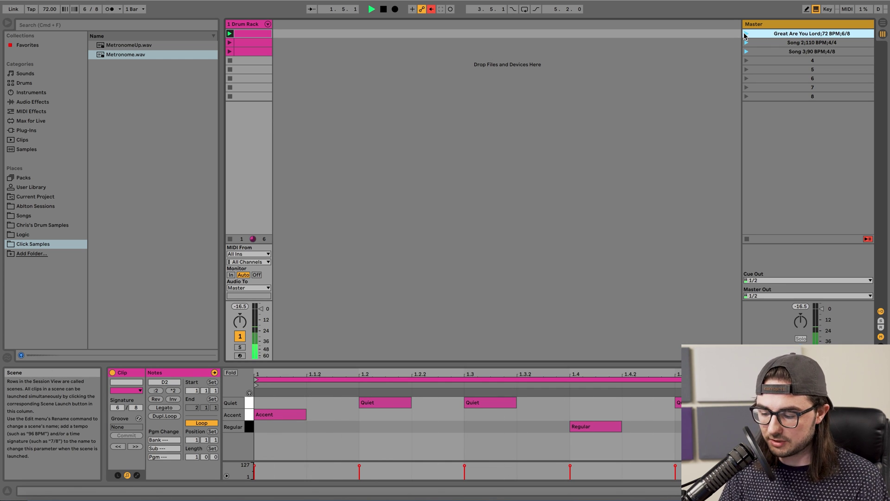